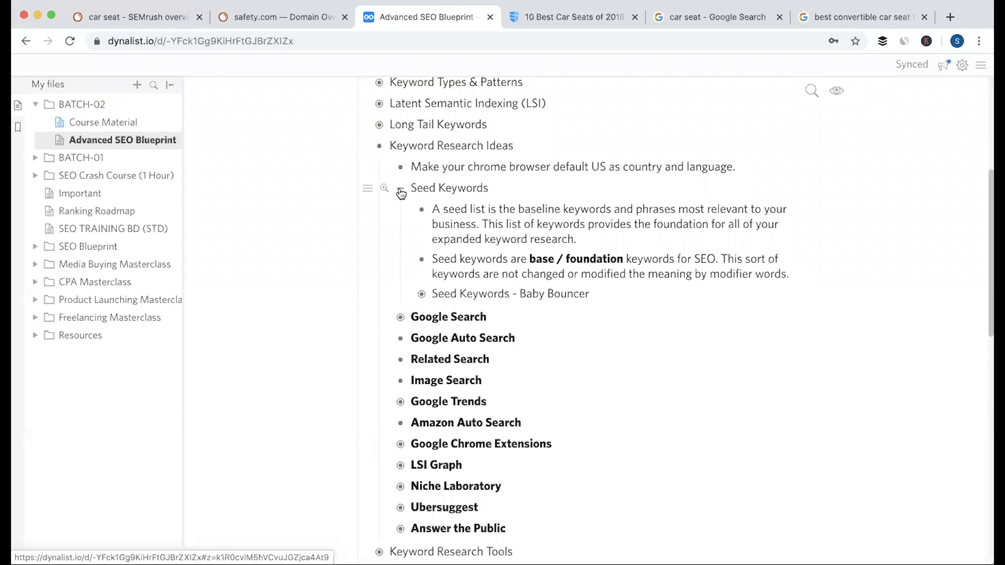
- Collapse the Seed Keywords notes and select the 'best convertible car seat for small cars' Google query
{"action": "left_click", "coordinate": [401, 192]}
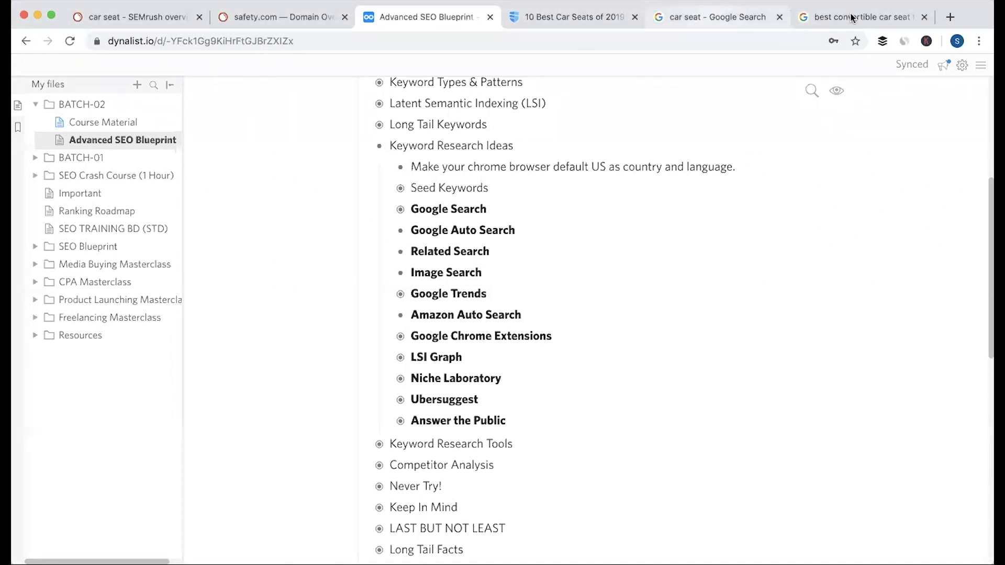
{"action": "left_click", "coordinate": [711, 17]}
{"action": "key", "text": "ctrl+Tab"}
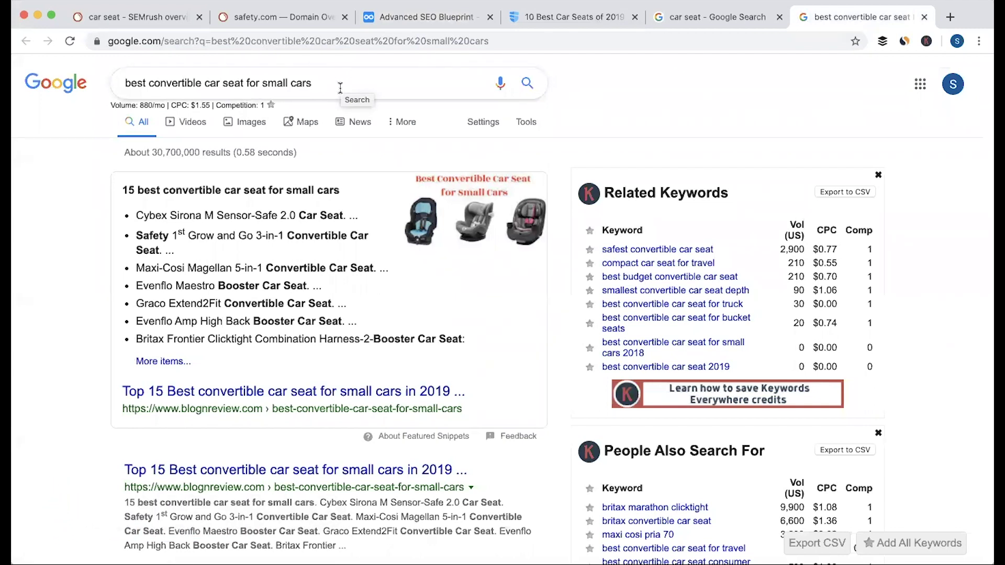
{"action": "triple_click", "coordinate": [339, 85]}
{"action": "key", "text": "super+c"}
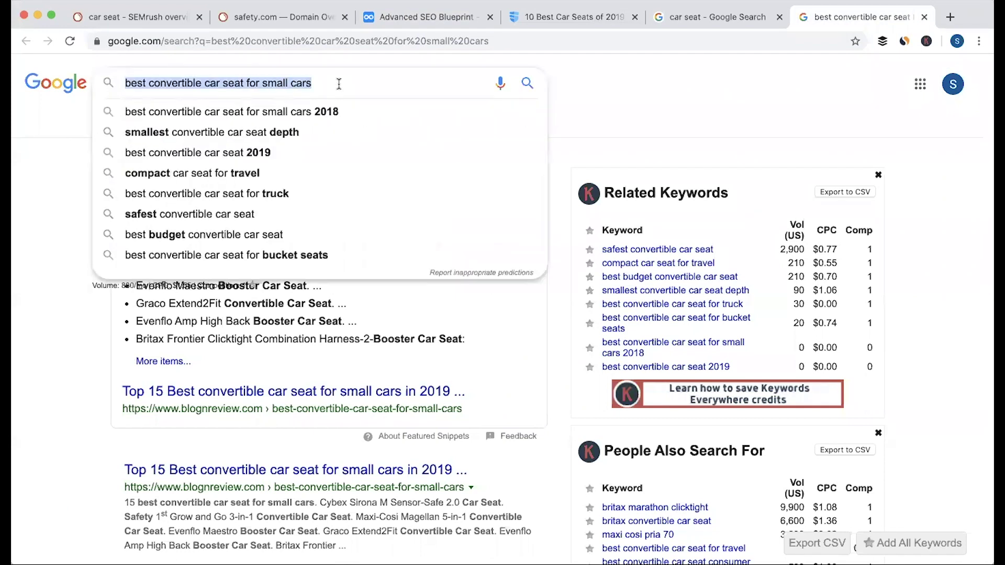
- Add 'Niche - Car Seat' and 'Keywords' bullets, nesting 'best convertible car seat for small cars' under Keywords
{"action": "left_click", "coordinate": [423, 20]}
{"action": "key", "text": "Return"}
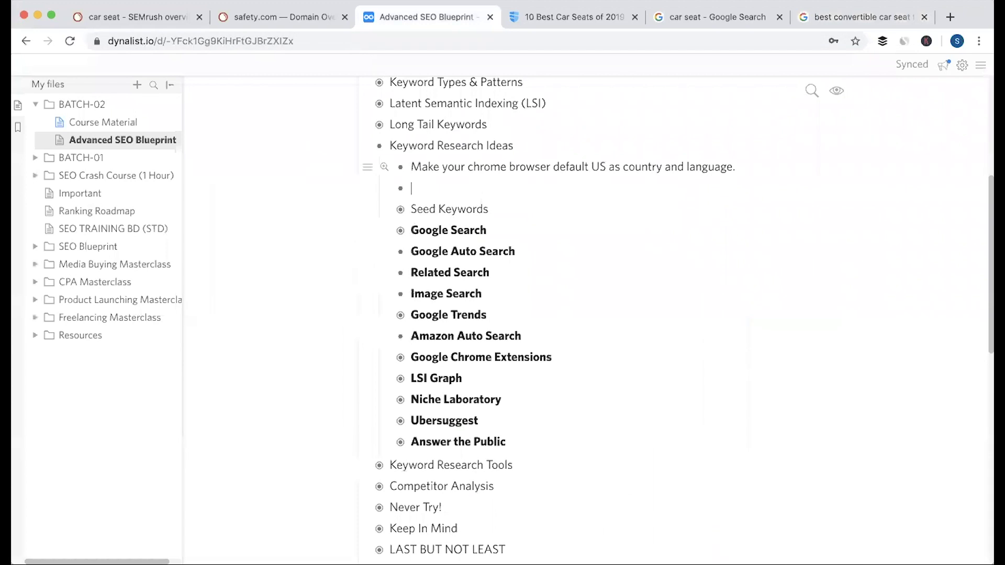
{"action": "type", "text": "Niche - Car Seat"}
{"action": "key", "text": "Return"}
{"action": "type", "text": "Keywords"}
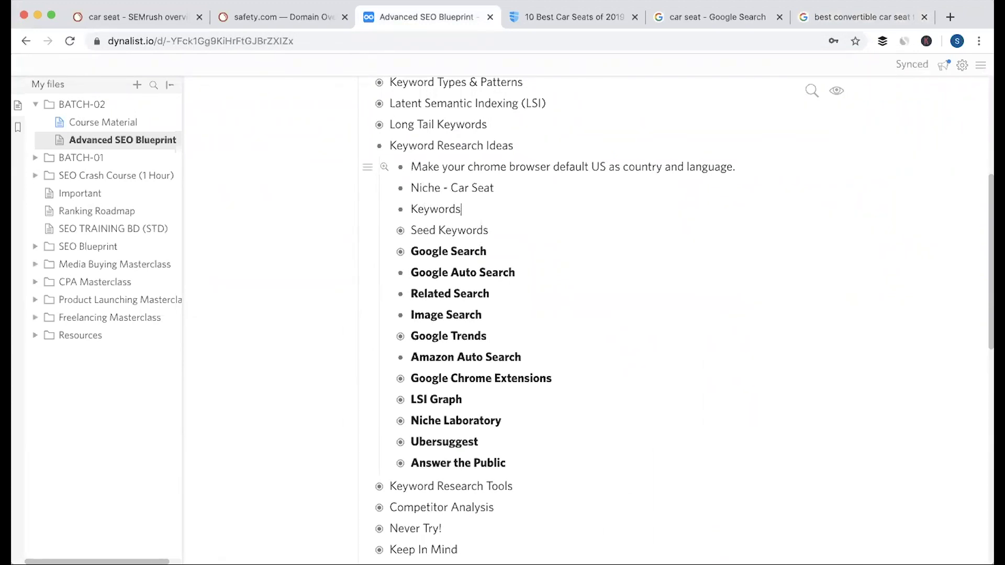
{"action": "key", "text": "Return"}
{"action": "key", "text": "Tab"}
{"action": "key", "text": "super+v"}
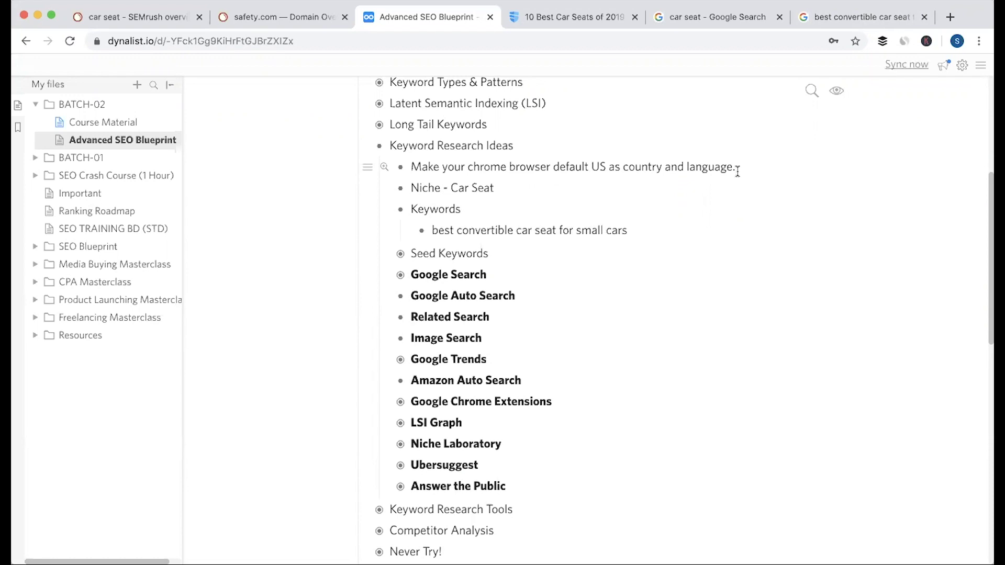
{"action": "key", "text": "Return"}
- Select and copy 'Best Convertible Car Seats' from the Verywell Family result title
{"action": "left_click", "coordinate": [830, 22]}
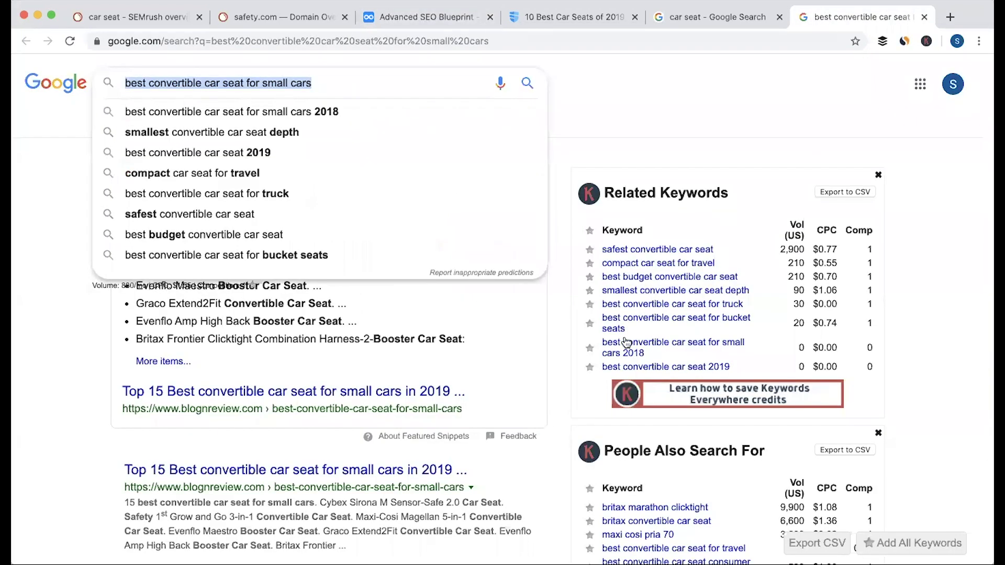
{"action": "left_click", "coordinate": [58, 381]}
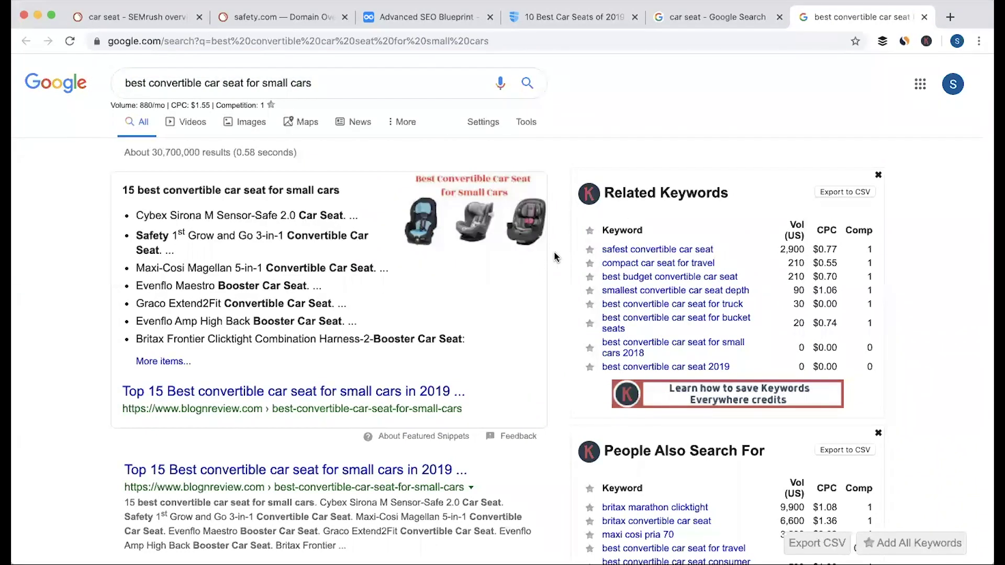
{"action": "scroll", "coordinate": [556, 257], "scroll_direction": "down", "scroll_amount": 5}
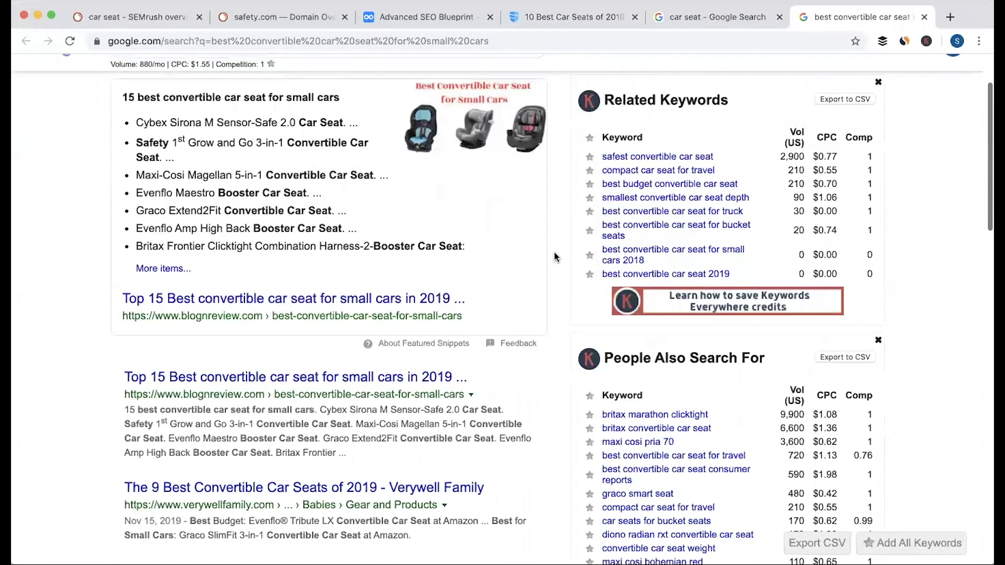
{"action": "scroll", "coordinate": [556, 257], "scroll_direction": "down", "scroll_amount": 5}
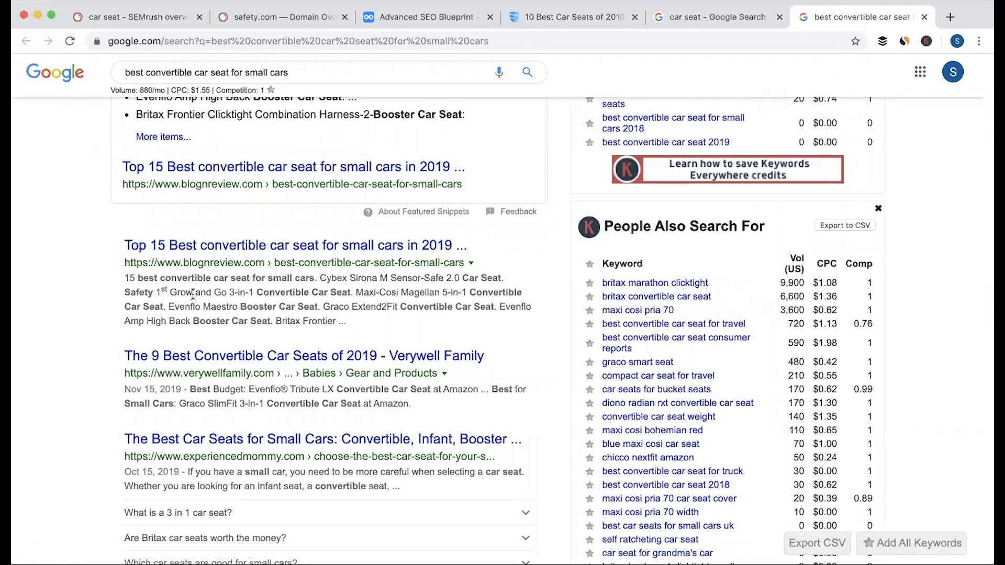
{"action": "left_click_drag", "start_coordinate": [141, 278], "coordinate": [344, 300]}
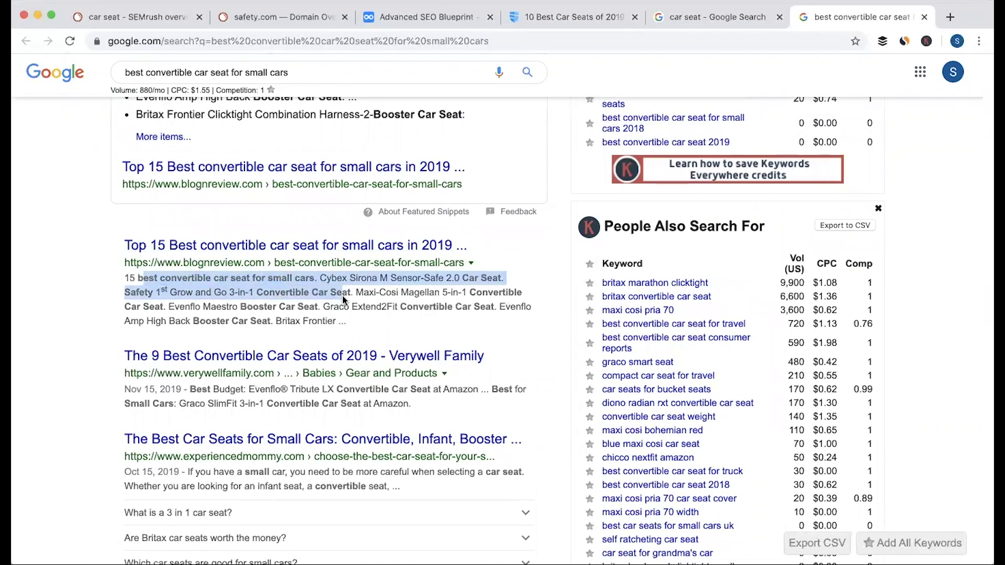
{"action": "left_click", "coordinate": [344, 299]}
{"action": "scroll", "coordinate": [293, 252], "scroll_direction": "down", "scroll_amount": 1}
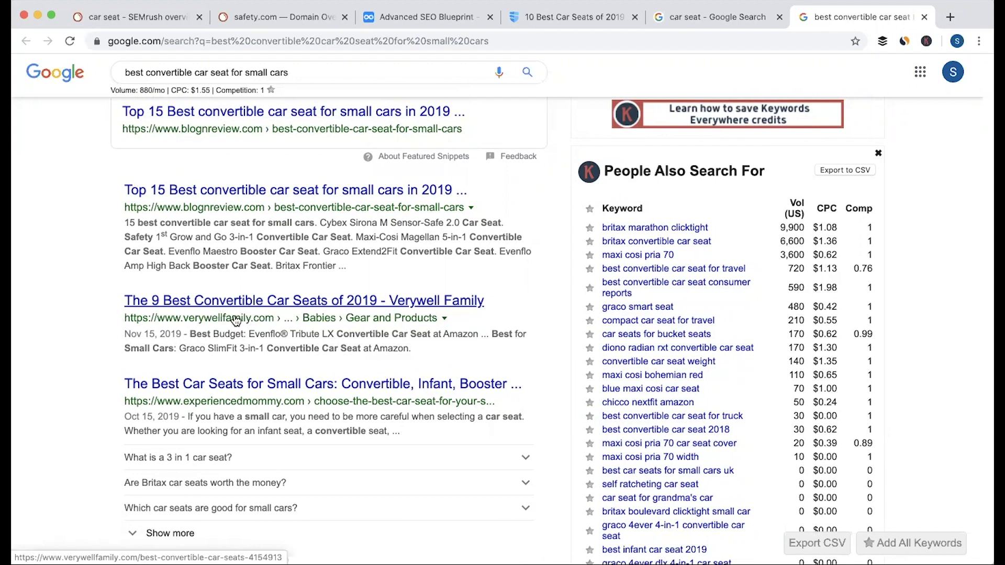
{"action": "left_click_drag", "start_coordinate": [164, 301], "coordinate": [324, 302]}
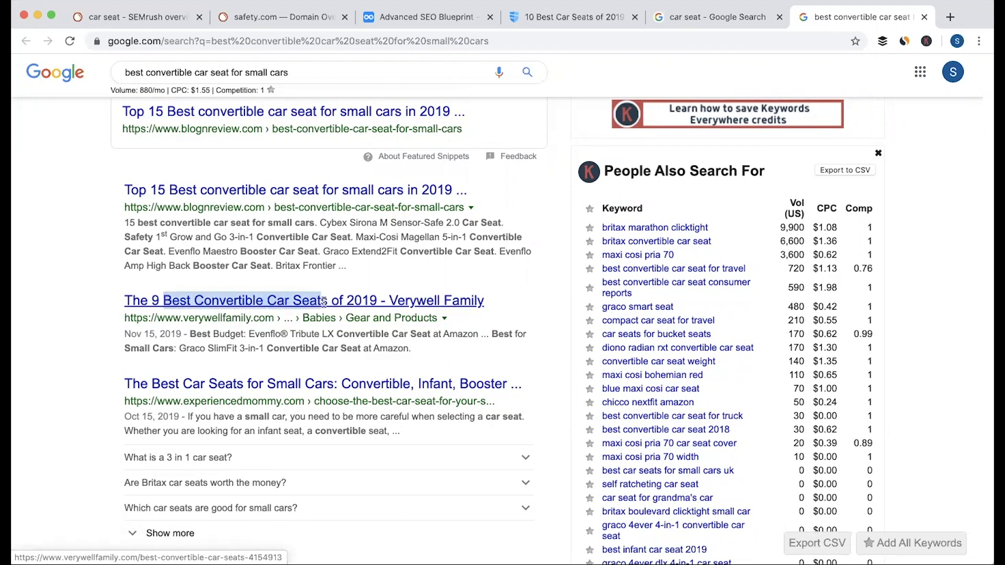
{"action": "left_click", "coordinate": [137, 331]}
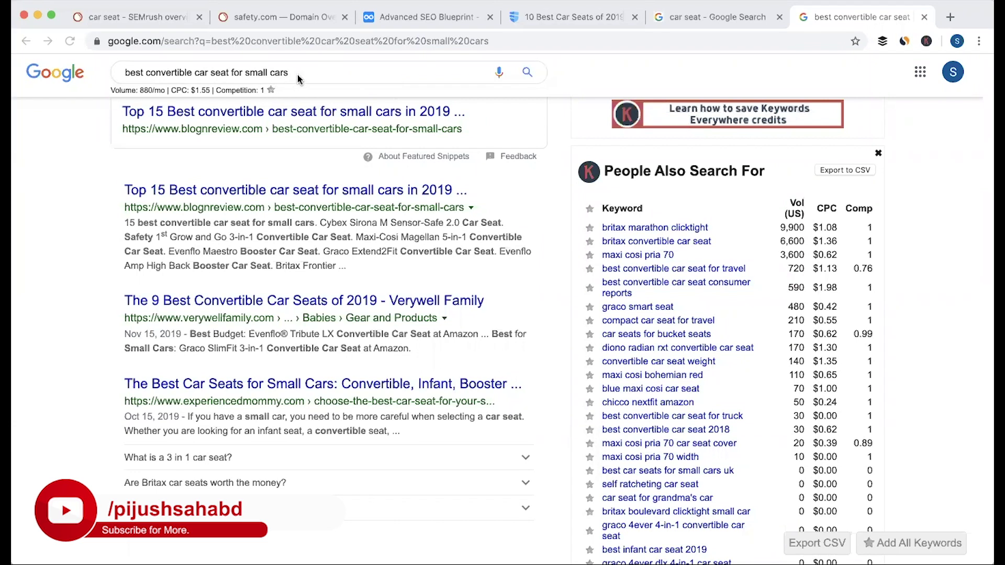
- Paste 'Best Convertible Car Seats' as plain text below the small-cars keyword, leaving an empty bullet
{"action": "left_click", "coordinate": [410, 22]}
{"action": "type", "text": "[Best Convertible Car Seats](https://www.verywellfamily.com/best-convertible-car-seats-4154913)"}
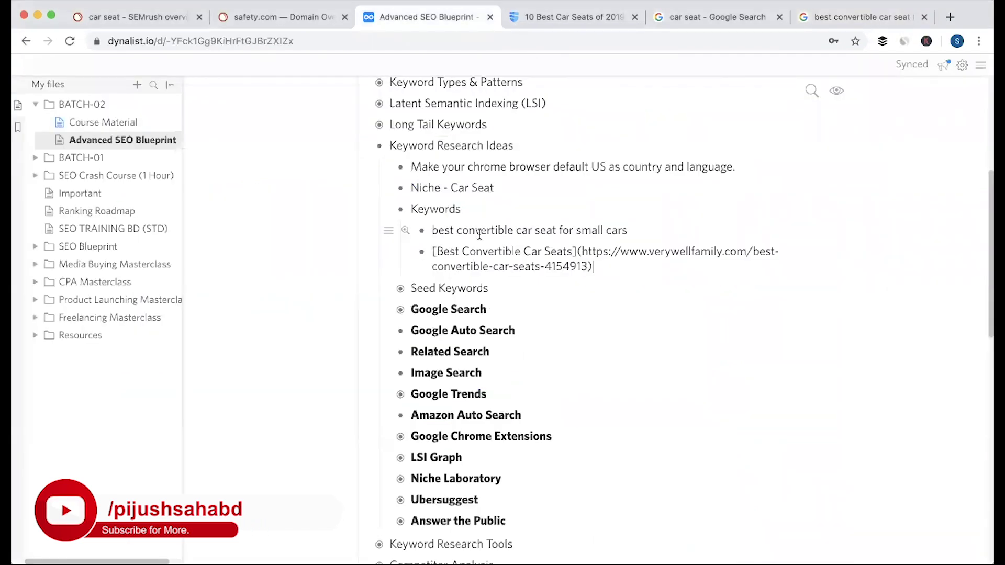
{"action": "key", "text": "ctrl+z"}
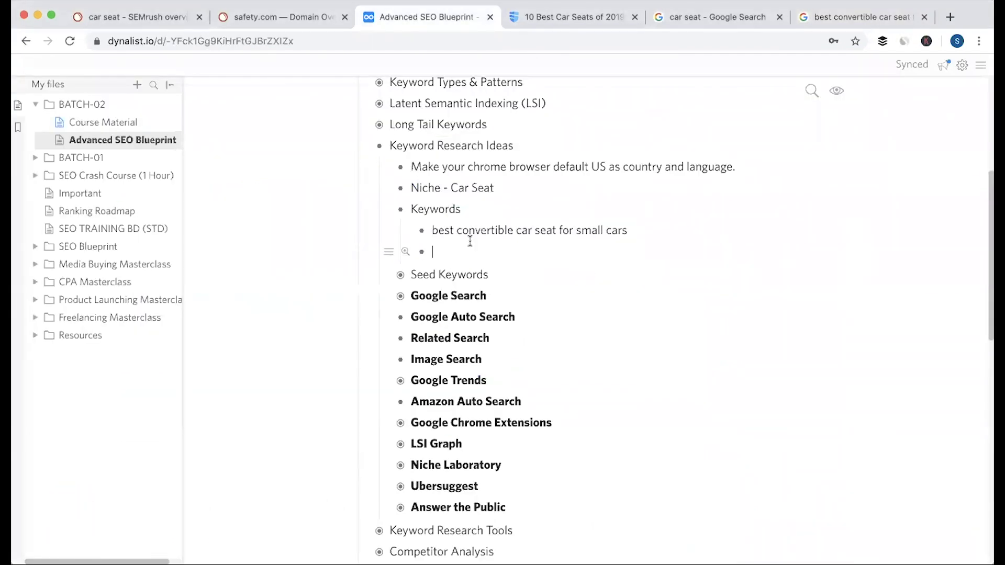
{"action": "key", "text": "super+t"}
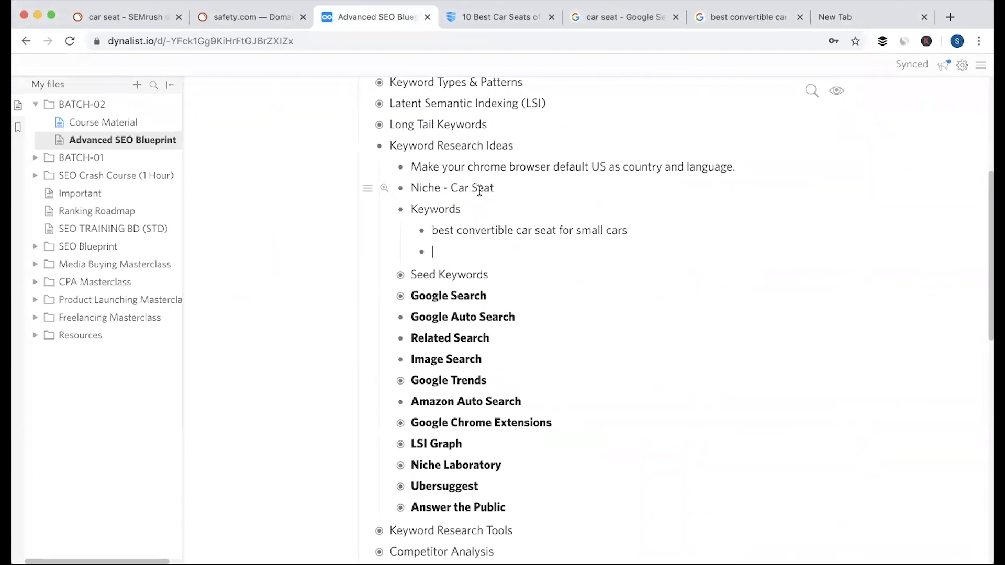
{"action": "type", "text": "Best Convertible Car Seats"}
{"action": "key", "text": "Return"}
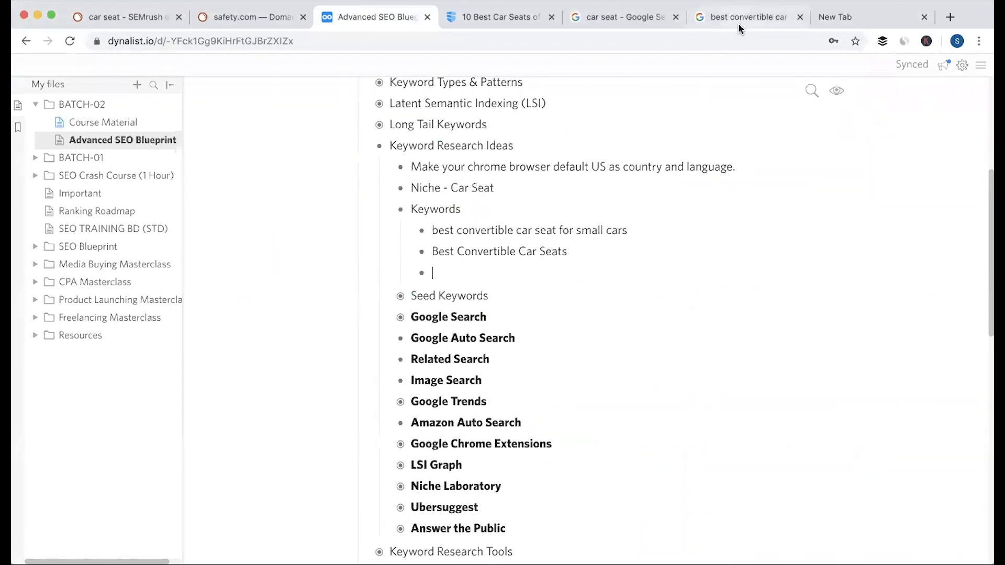
{"action": "left_click", "coordinate": [738, 19]}
{"action": "scroll", "coordinate": [85, 341], "scroll_direction": "down", "scroll_amount": 10}
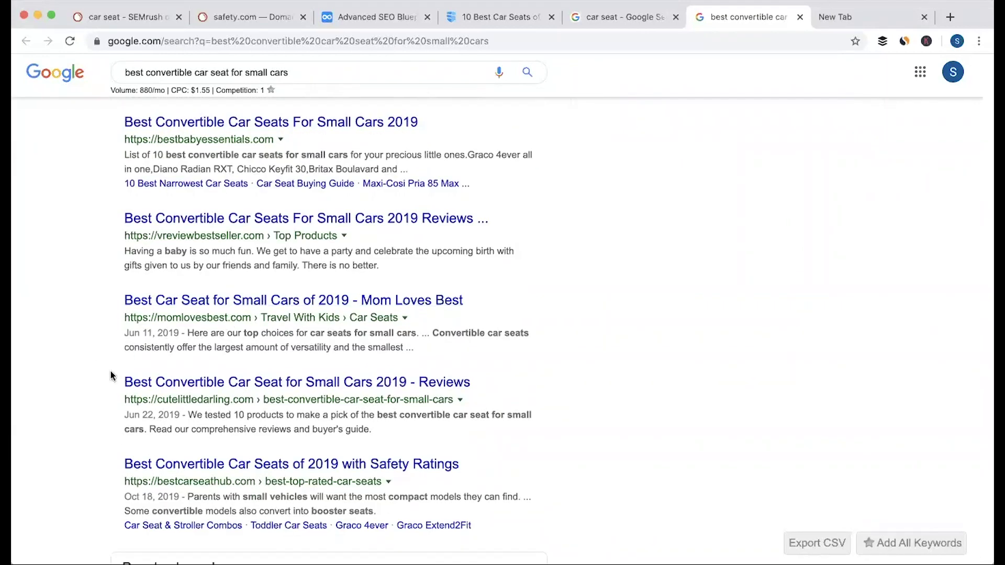
{"action": "scroll", "coordinate": [111, 375], "scroll_direction": "down", "scroll_amount": 5}
{"action": "scroll", "coordinate": [111, 376], "scroll_direction": "down", "scroll_amount": 2}
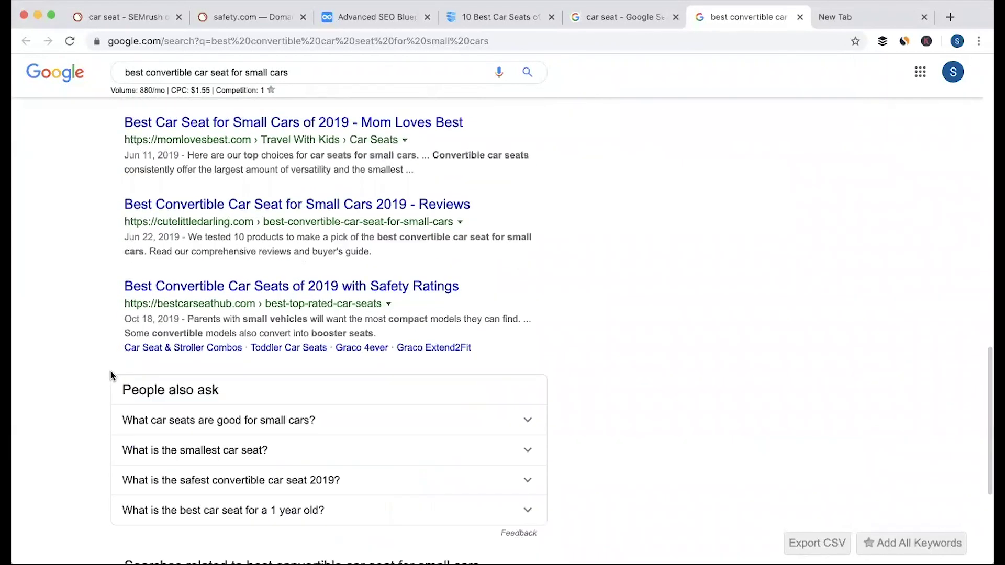
{"action": "scroll", "coordinate": [110, 372], "scroll_direction": "down", "scroll_amount": 3}
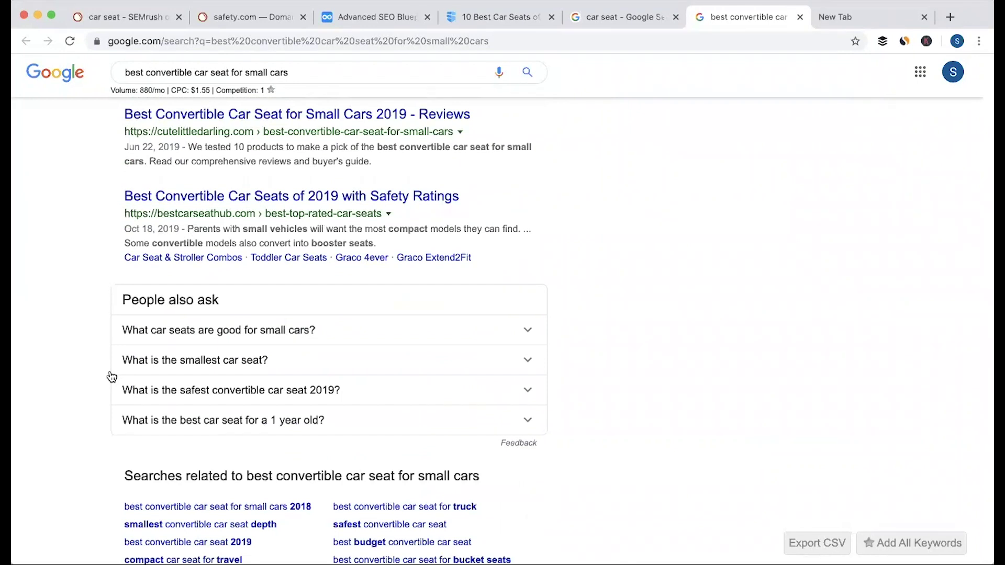
{"action": "scroll", "coordinate": [110, 375], "scroll_direction": "up", "scroll_amount": 20}
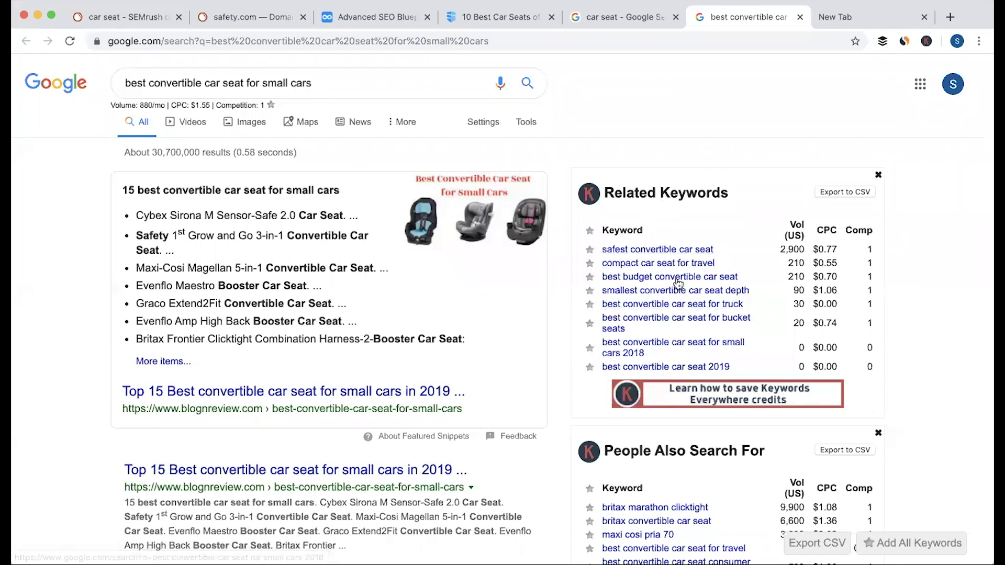
{"action": "scroll", "coordinate": [686, 314], "scroll_direction": "down", "scroll_amount": 7}
{"action": "scroll", "coordinate": [680, 278], "scroll_direction": "up", "scroll_amount": 7}
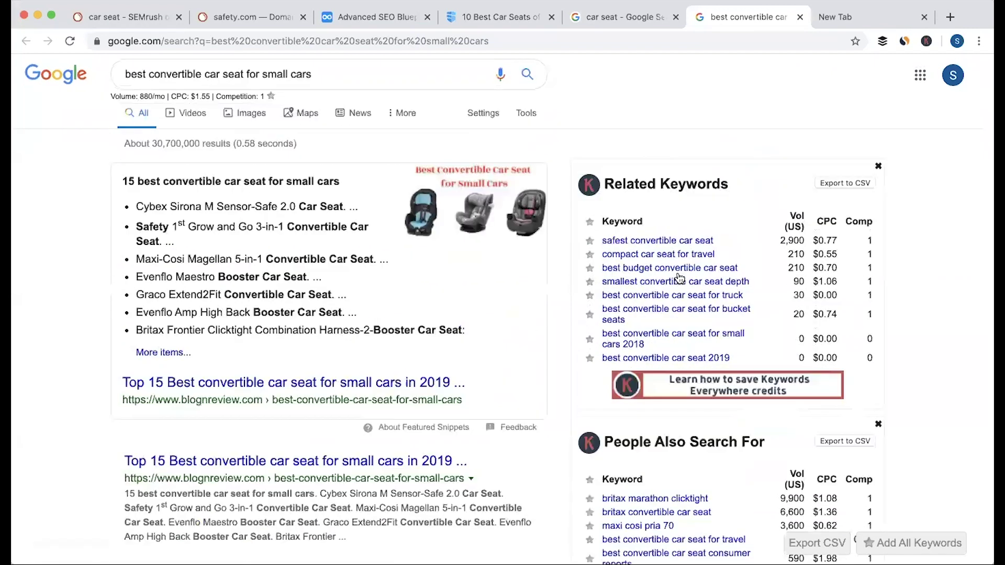
- Open the budget, safest and truck convertible car seat results in new tabs and select the budget query
{"action": "left_click", "coordinate": [651, 270], "text": "super"}
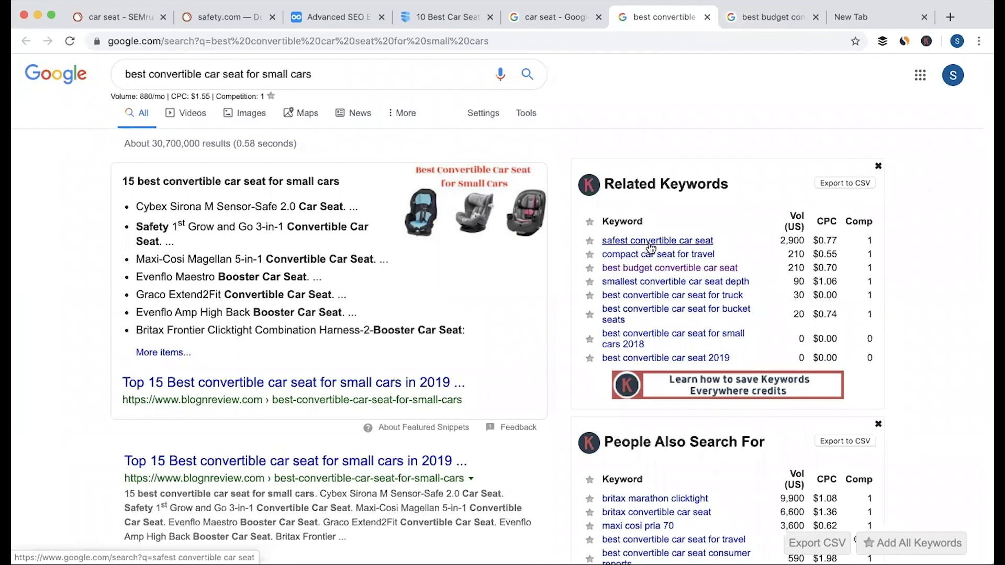
{"action": "left_click", "coordinate": [651, 245], "text": "super"}
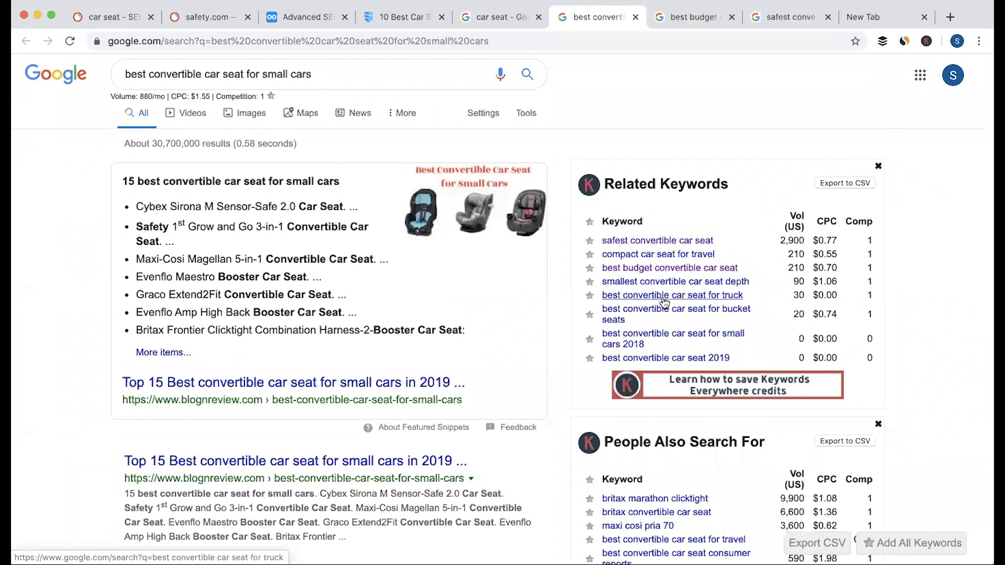
{"action": "left_click", "coordinate": [663, 300], "text": "super"}
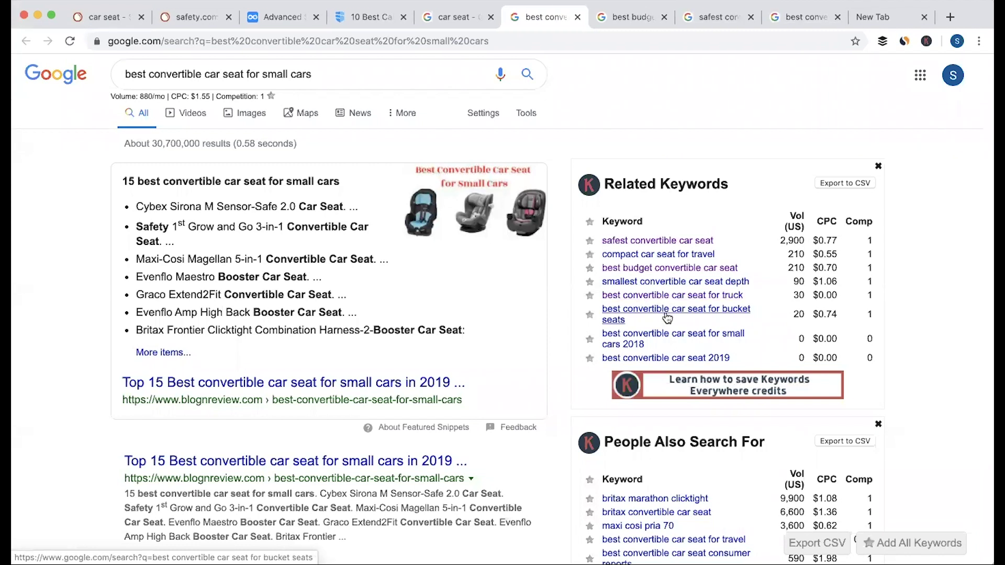
{"action": "key", "text": "ctrl+Tab"}
{"action": "triple_click", "coordinate": [420, 90]}
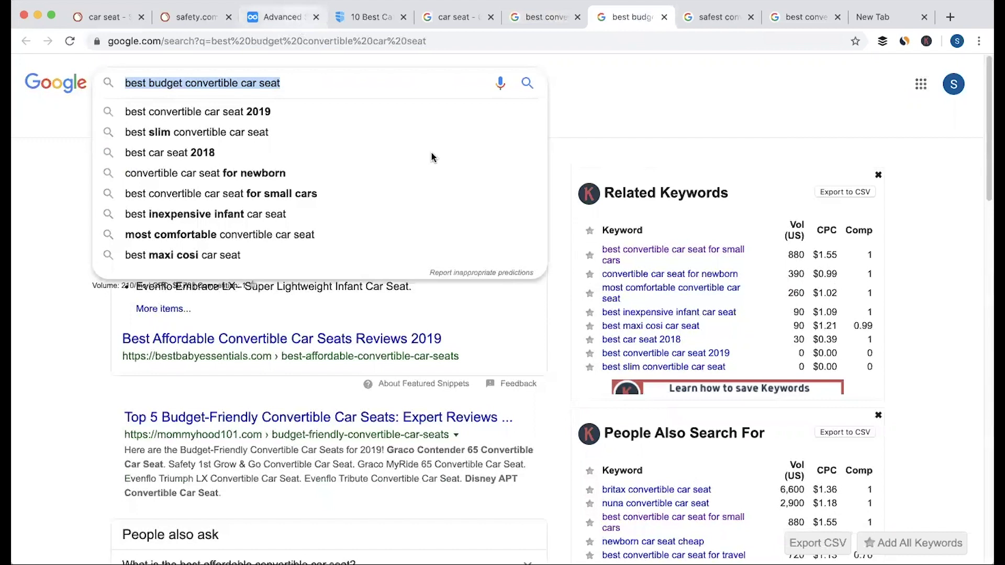
{"action": "key", "text": "ctrl+Tab"}
- Add 'safest convertible car seat' and 'best convertible car seat for truck' as keyword bullets
{"action": "left_click", "coordinate": [285, 17]}
{"action": "type", "text": "safest convertible car seat"}
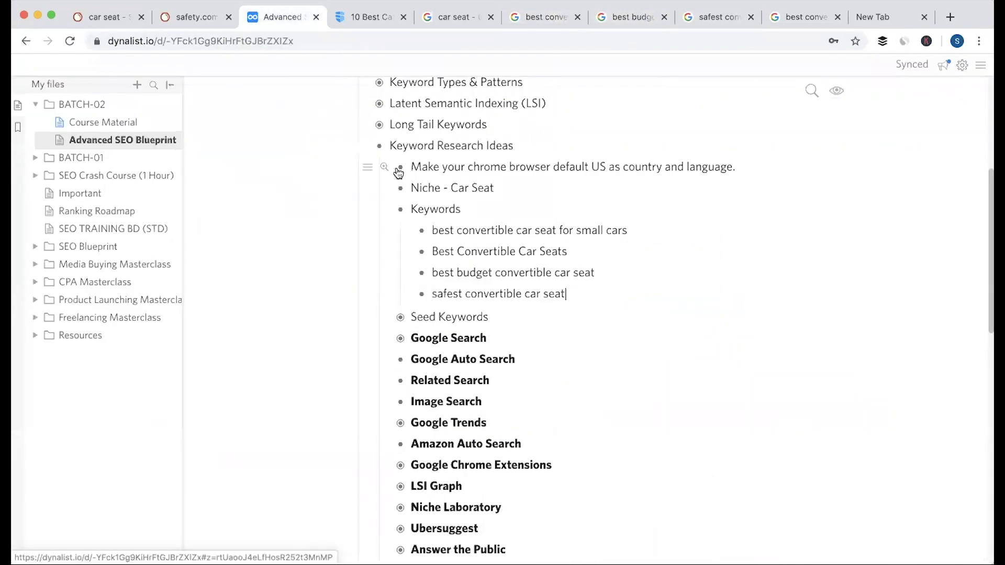
{"action": "key", "text": "Return"}
{"action": "left_click", "coordinate": [801, 18]}
{"action": "triple_click", "coordinate": [389, 86]}
{"action": "key", "text": "super+c"}
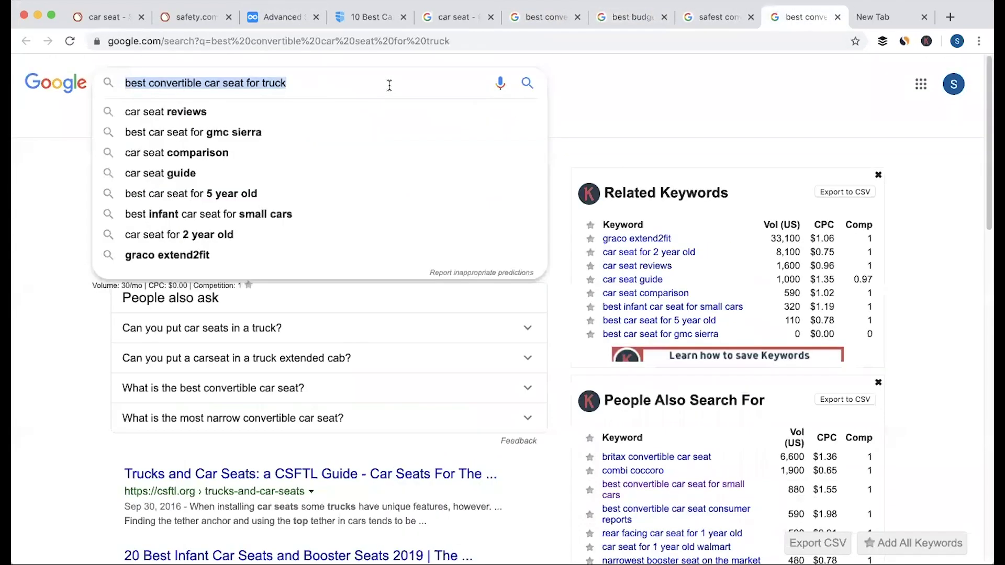
{"action": "left_click", "coordinate": [294, 17]}
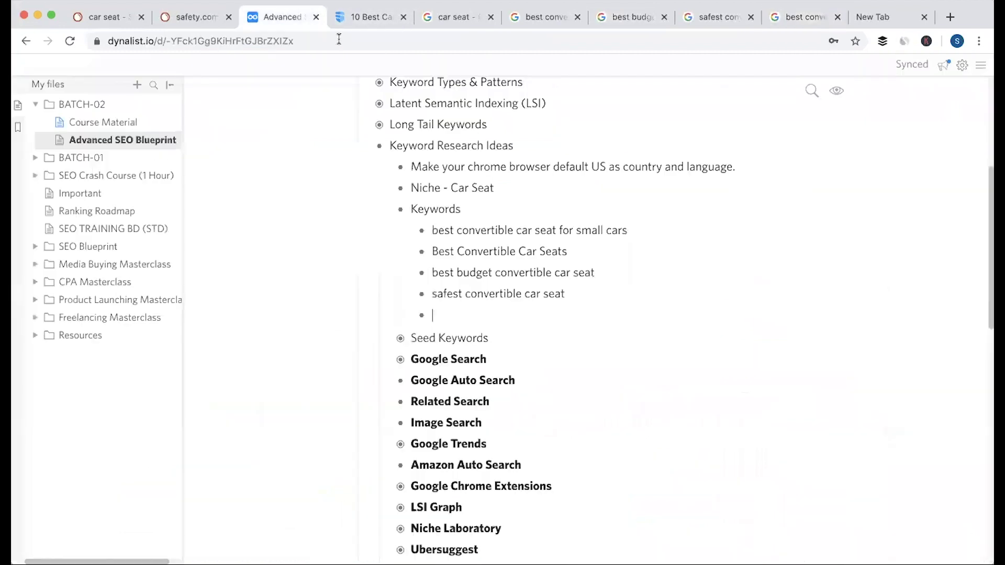
{"action": "key", "text": "super+v"}
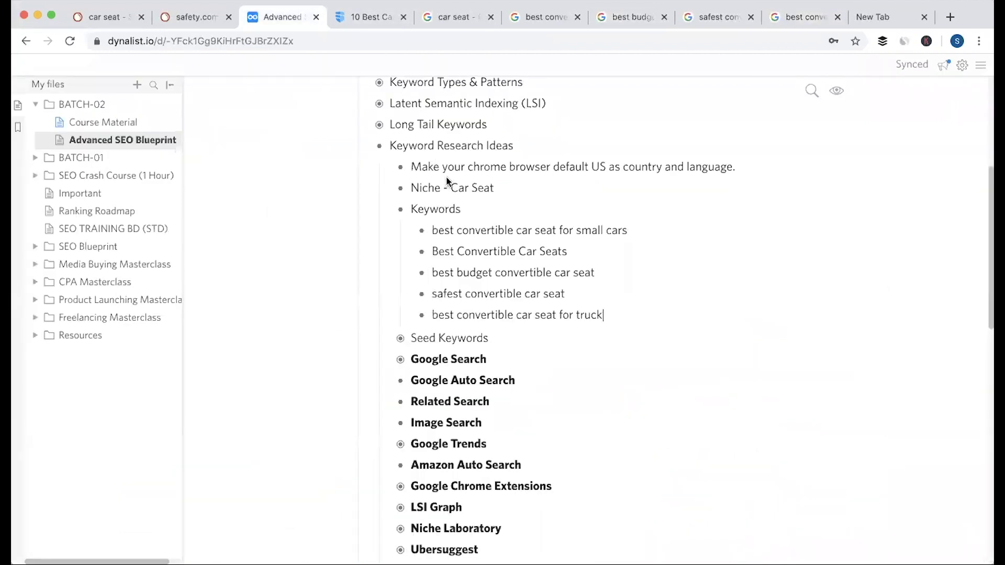
{"action": "left_click", "coordinate": [537, 20]}
{"action": "left_click", "coordinate": [633, 17]}
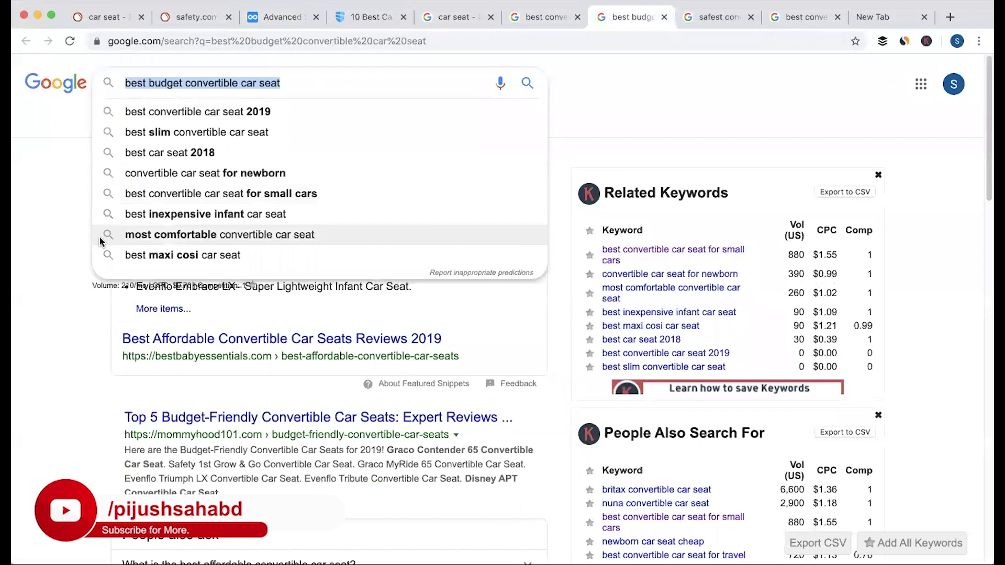
{"action": "left_click", "coordinate": [157, 234]}
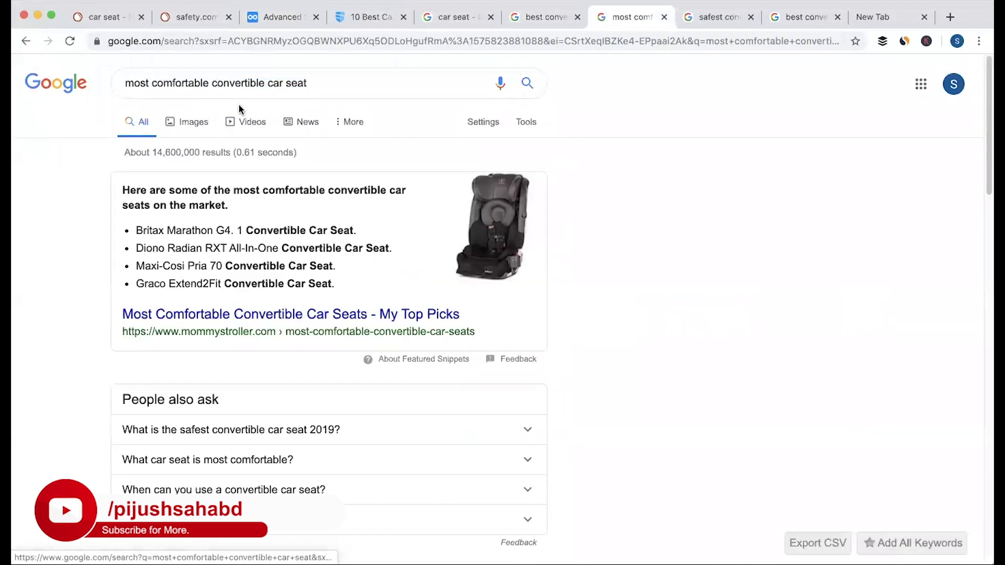
{"action": "key", "text": "super+bracketleft"}
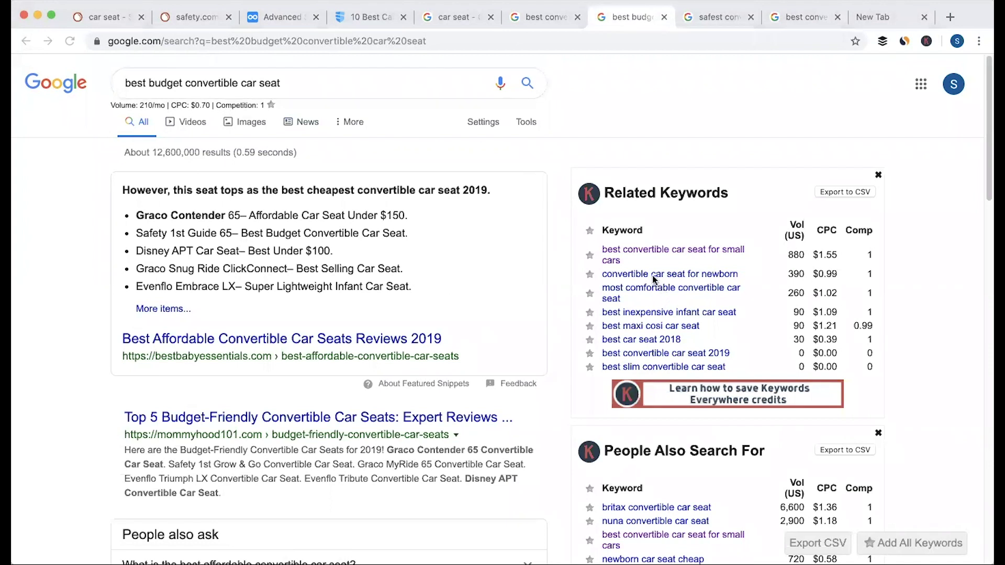
{"action": "left_click", "coordinate": [283, 17]}
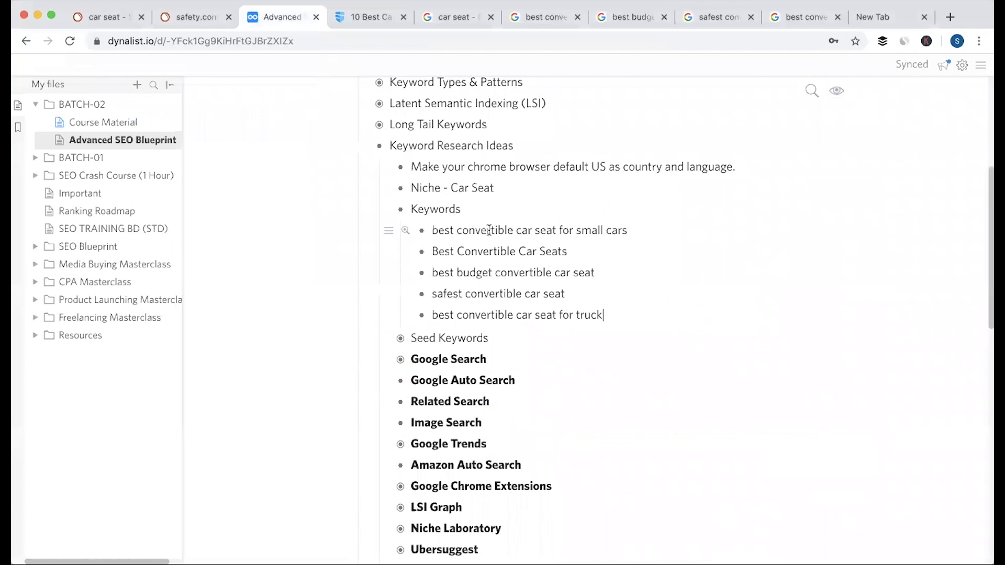
{"action": "left_click", "coordinate": [551, 17]}
{"action": "left_click", "coordinate": [613, 17]}
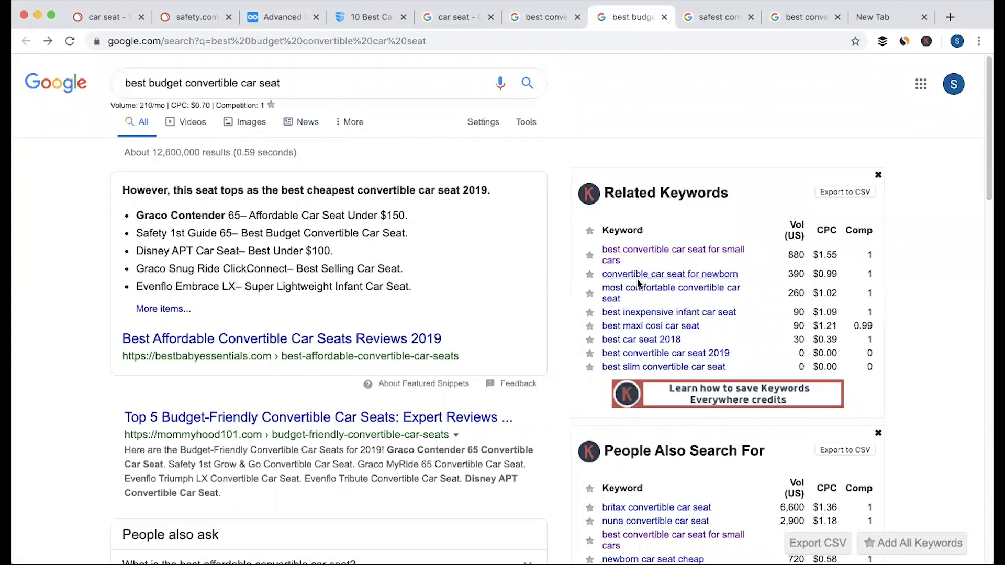
{"action": "scroll", "coordinate": [643, 324], "scroll_direction": "down", "scroll_amount": 3}
{"action": "scroll", "coordinate": [565, 283], "scroll_direction": "down", "scroll_amount": 10}
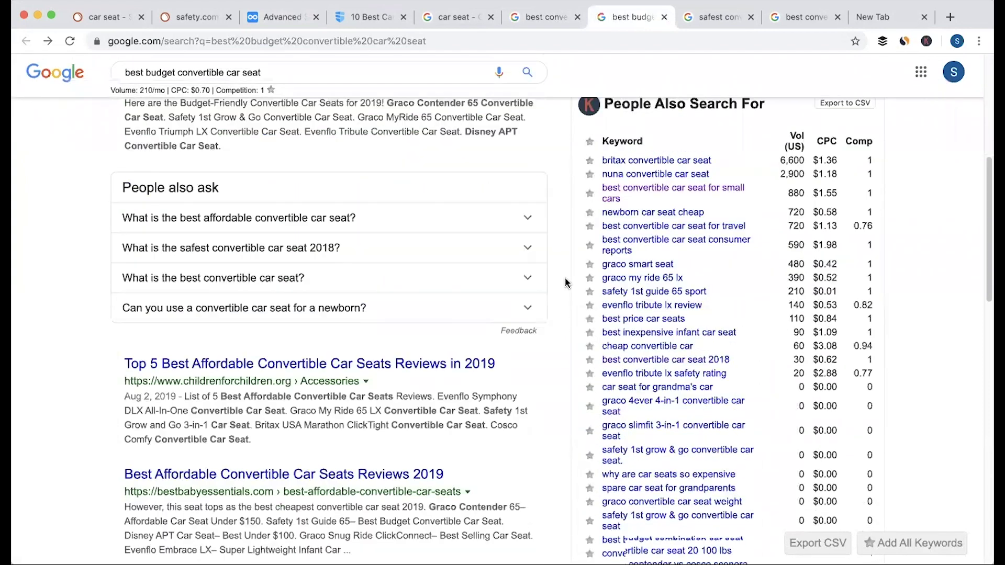
{"action": "scroll", "coordinate": [566, 283], "scroll_direction": "down", "scroll_amount": 15}
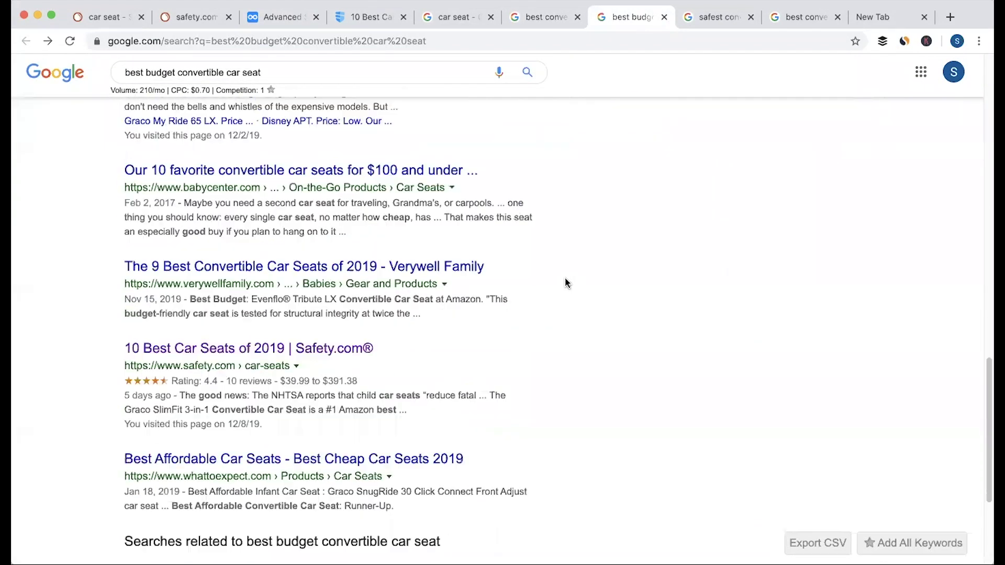